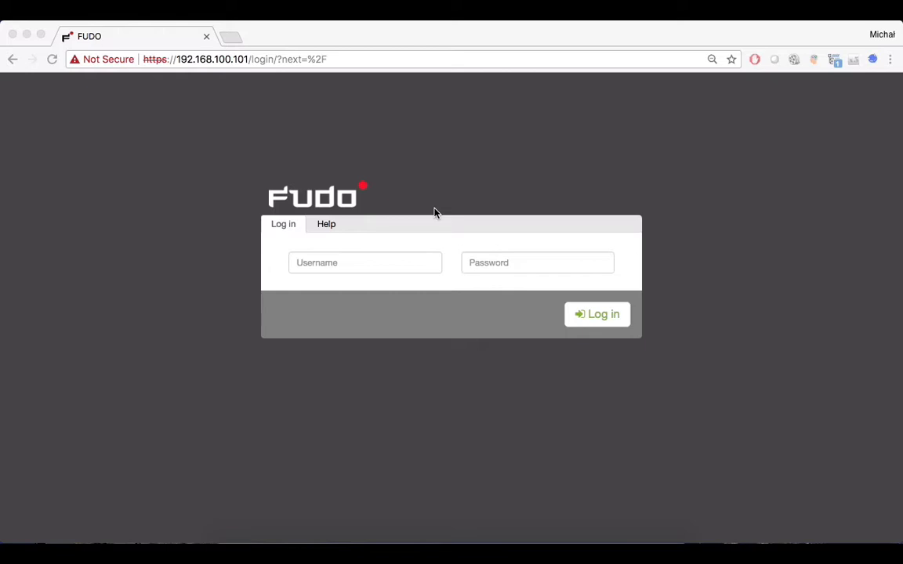
Step: Log in with username admin and the administrator password
click(416, 268)
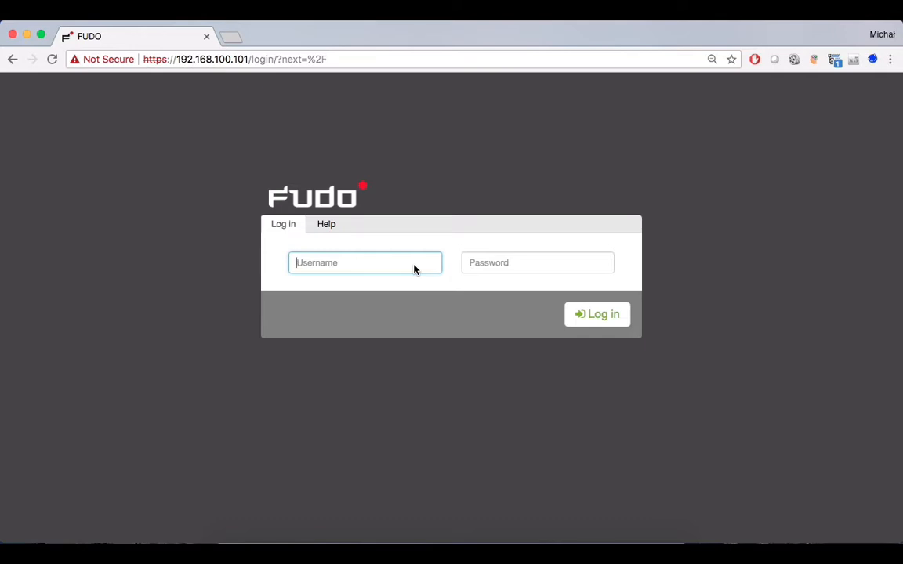
text(admin)
key(Tab)
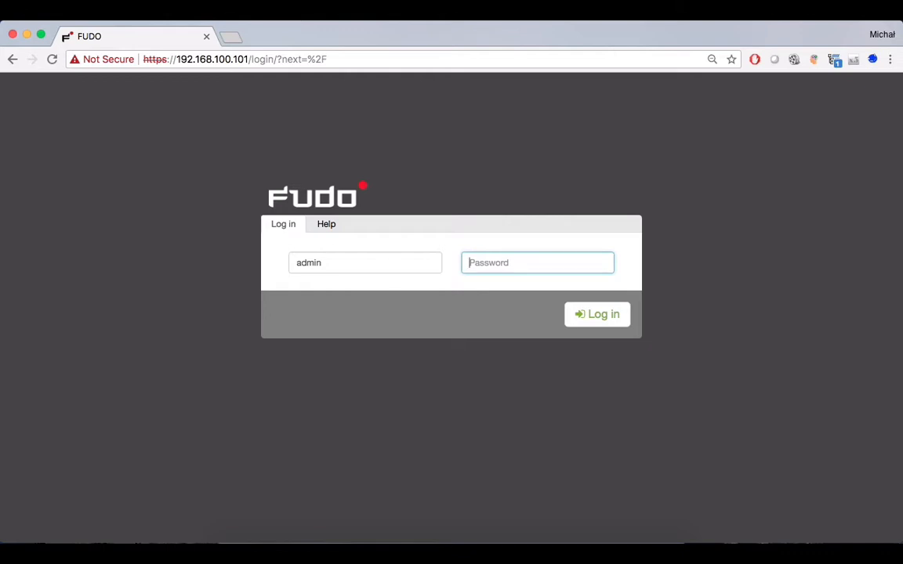
text(***********)
key(Return)
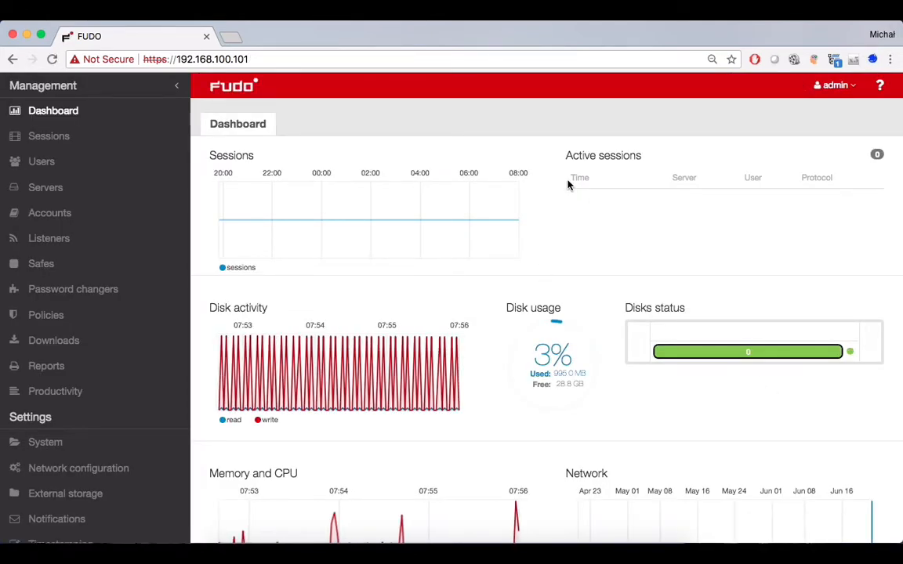
Step: Scroll through the Dashboard's session, disk usage, memory/CPU charts and the Events log
scroll(571, 184, down, 1)
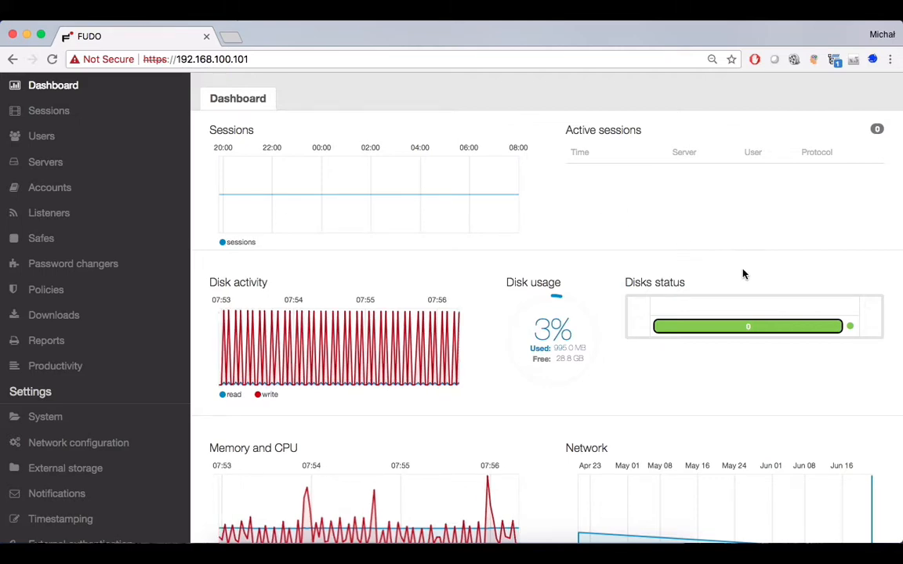
scroll(569, 294, down, 3)
scroll(569, 293, up, 4)
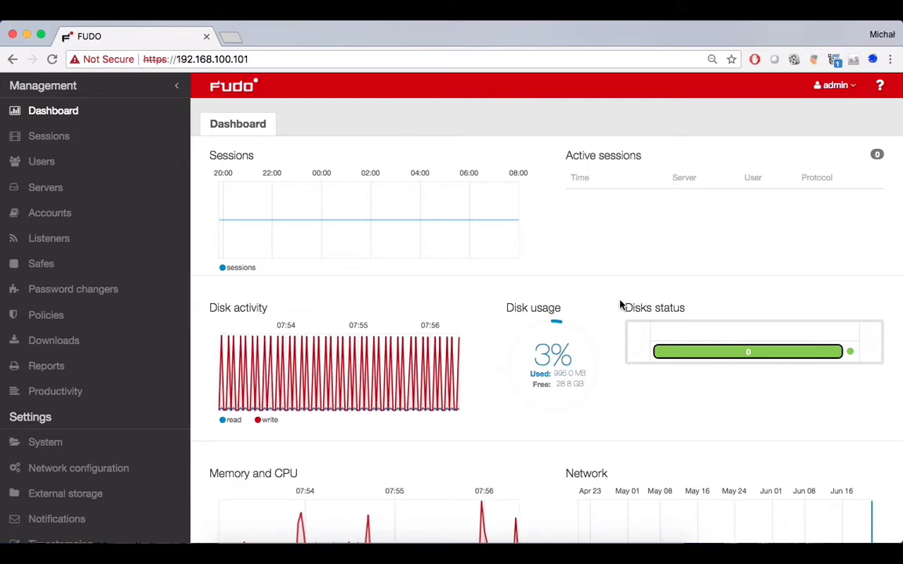
scroll(621, 305, down, 1)
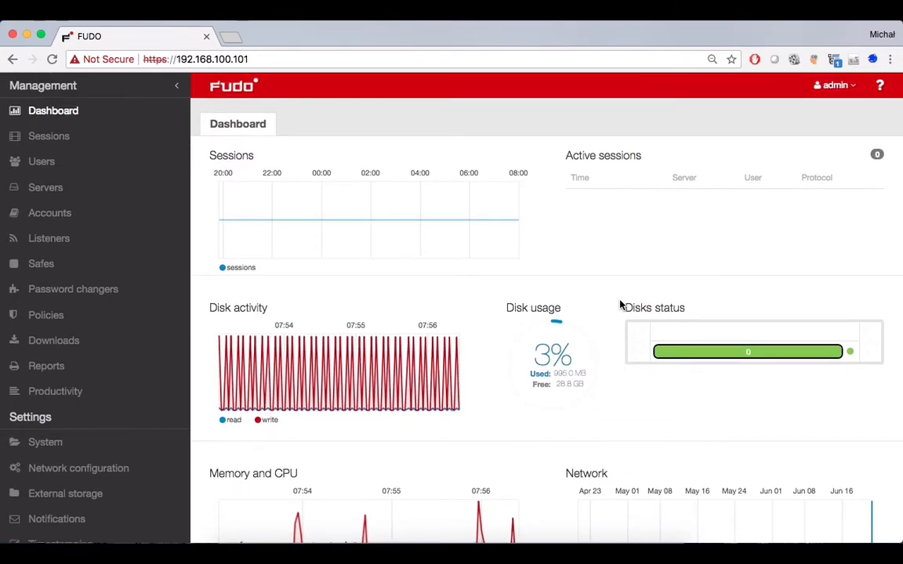
scroll(621, 305, down, 3)
scroll(620, 305, down, 8)
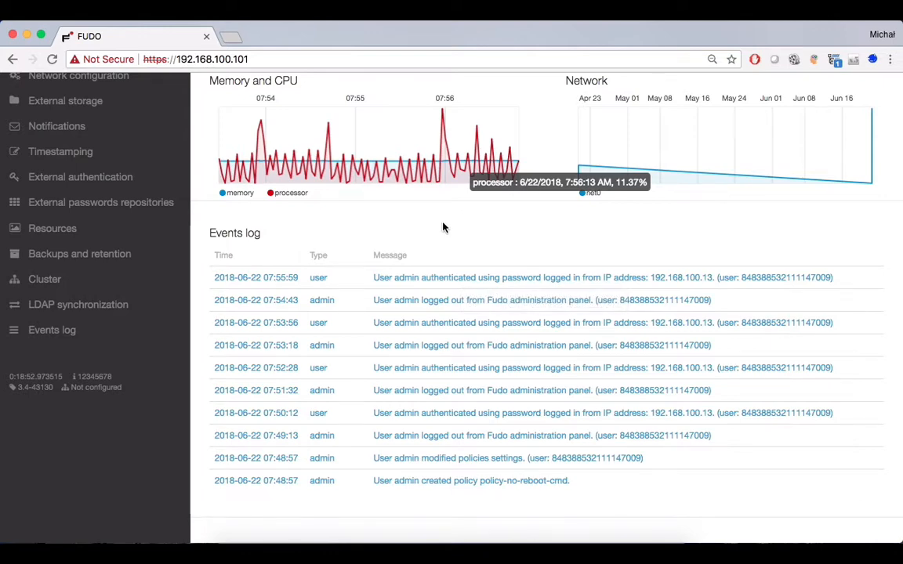
scroll(439, 227, up, 5)
scroll(437, 229, up, 4)
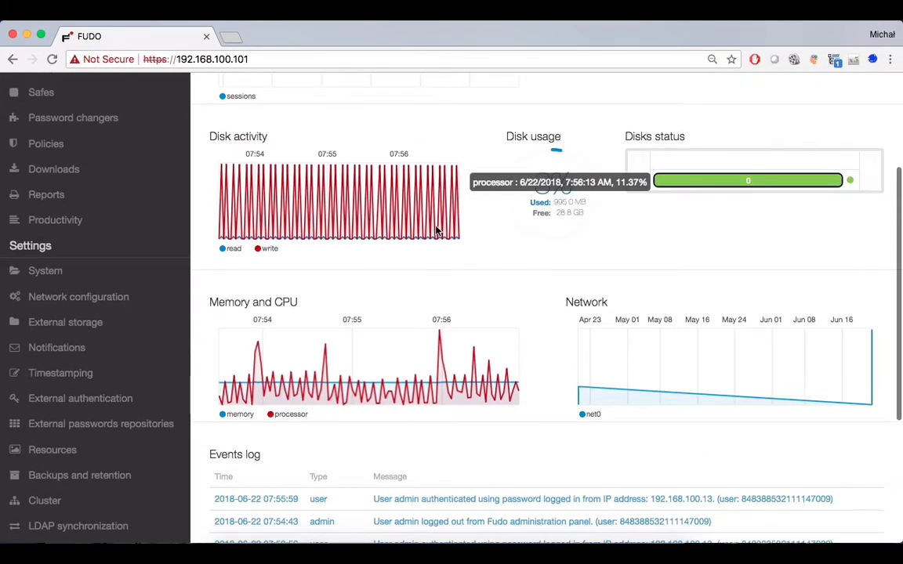
scroll(247, 328, down, 4)
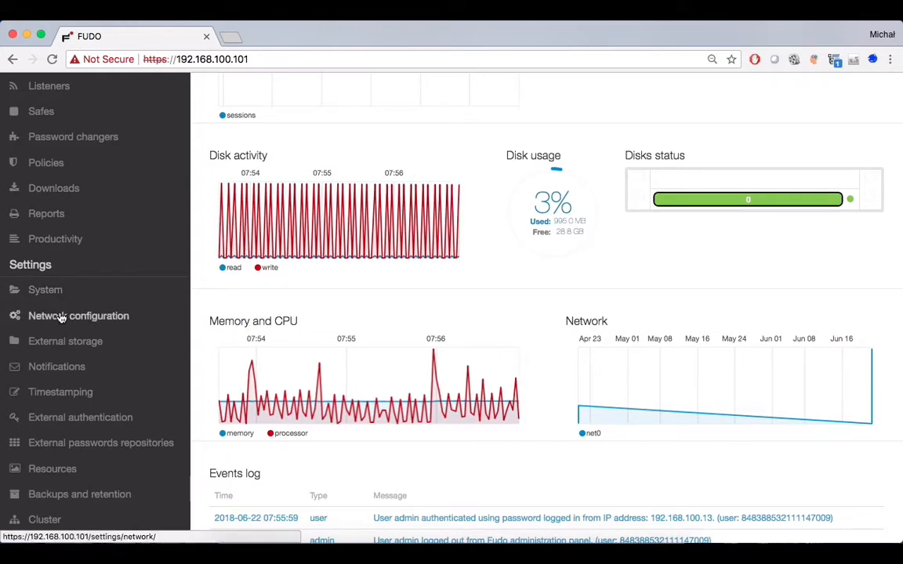
Step: Upload fudo-3.8-44781.upg from the Fudo folder on the System Upgrade tab
click(45, 290)
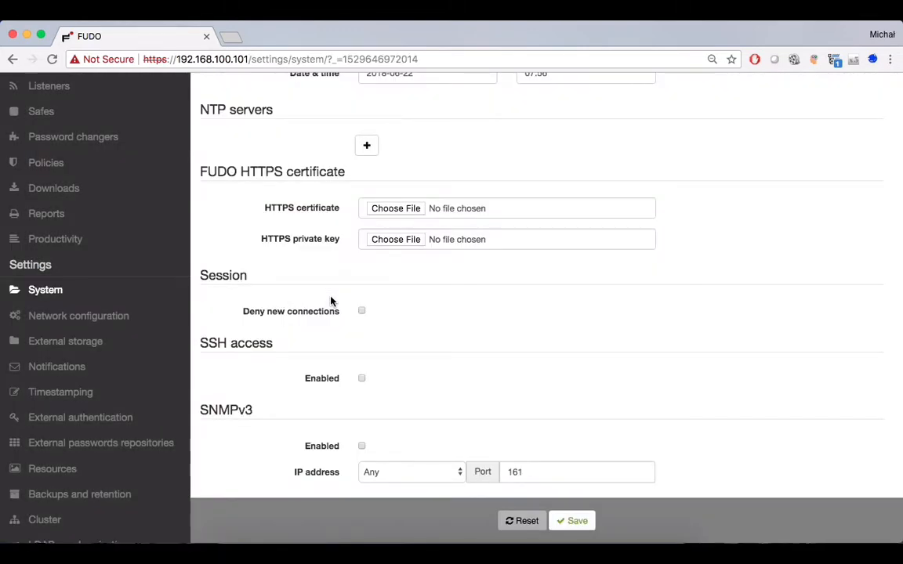
scroll(488, 331, up, 4)
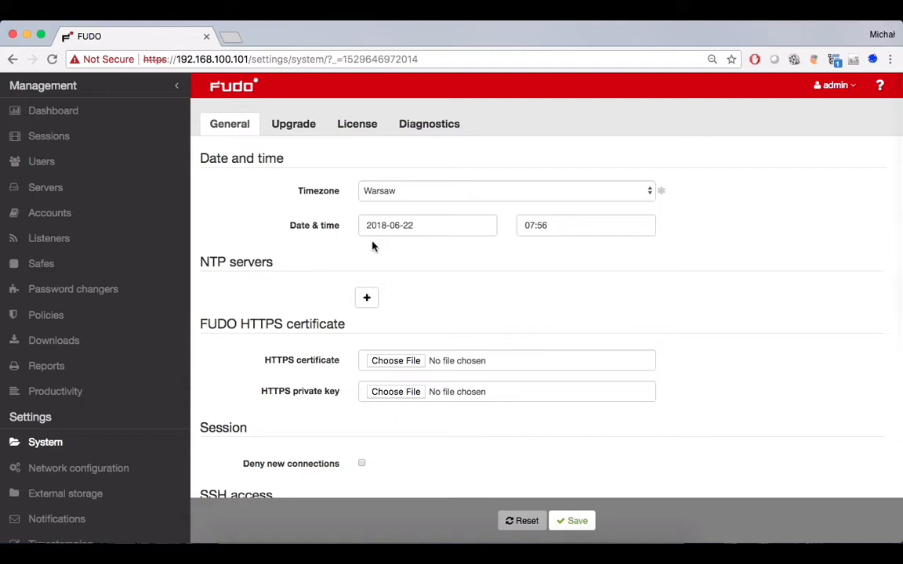
click(303, 127)
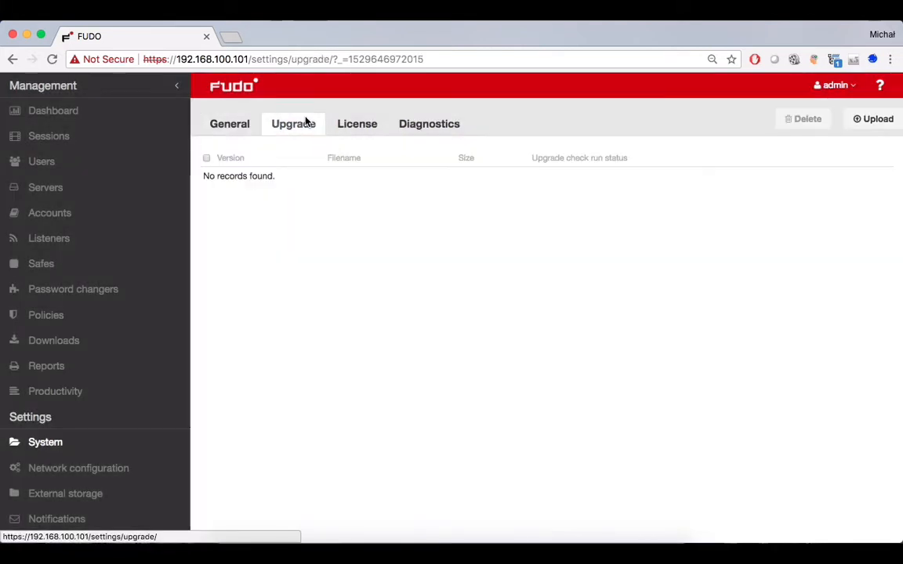
click(870, 124)
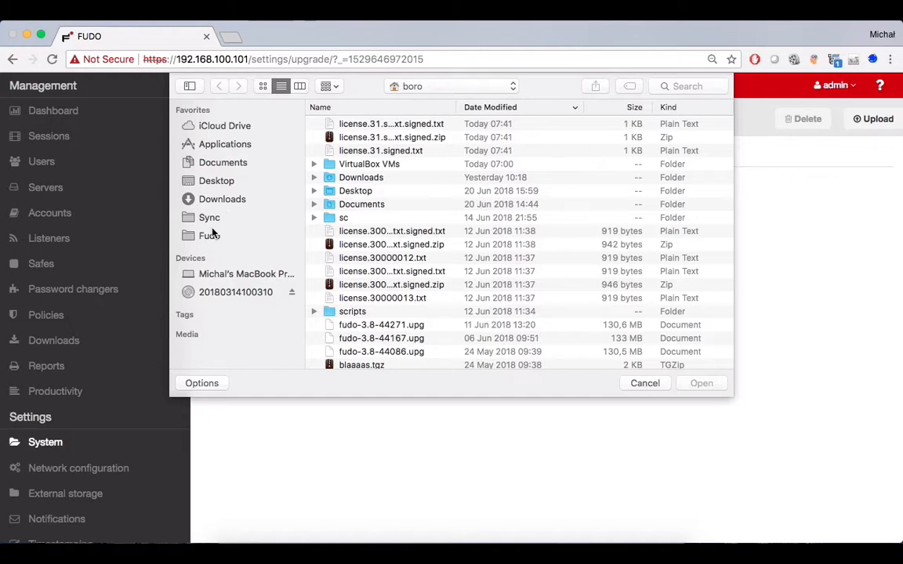
click(210, 234)
click(374, 127)
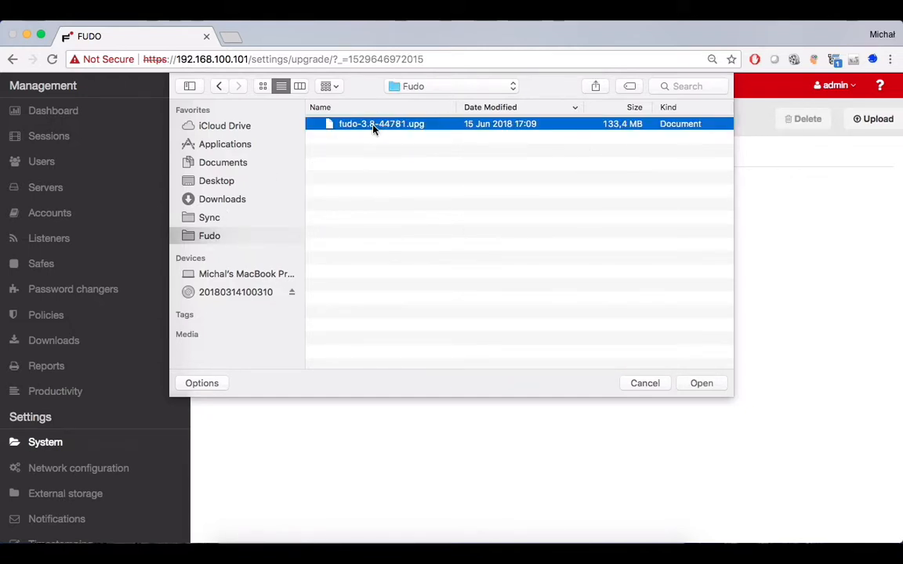
click(717, 383)
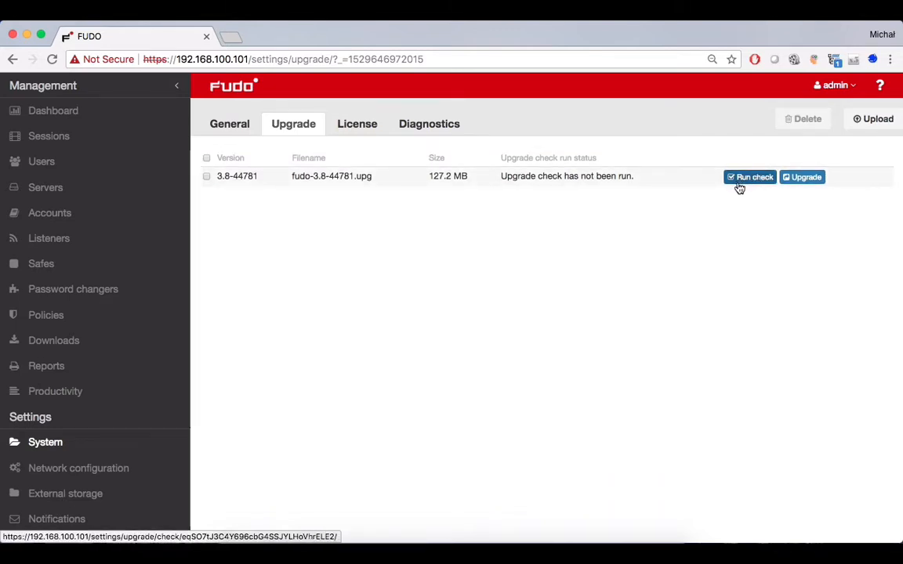
Step: Run the check on fudo-3.8-44781.upg and reload until it reports success, estimated 0:00:03
click(735, 184)
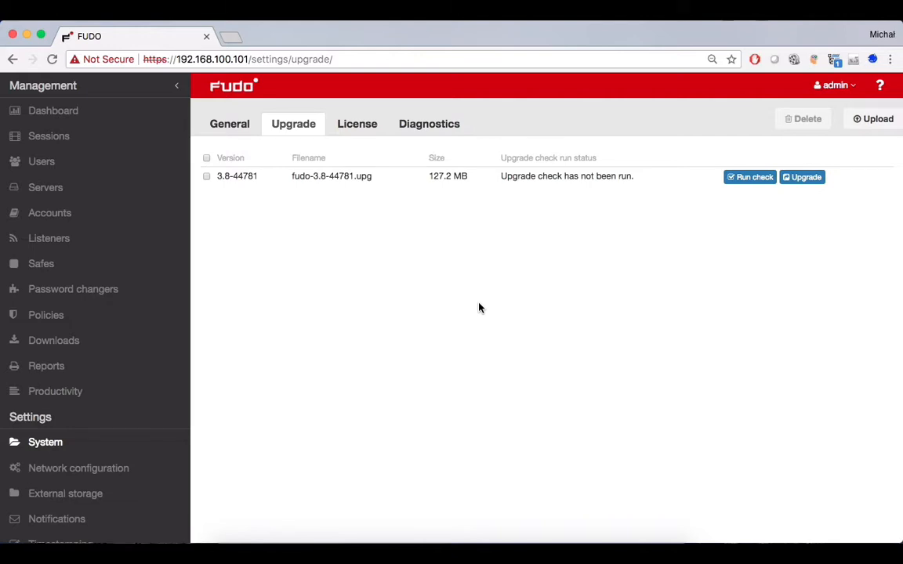
click(52, 60)
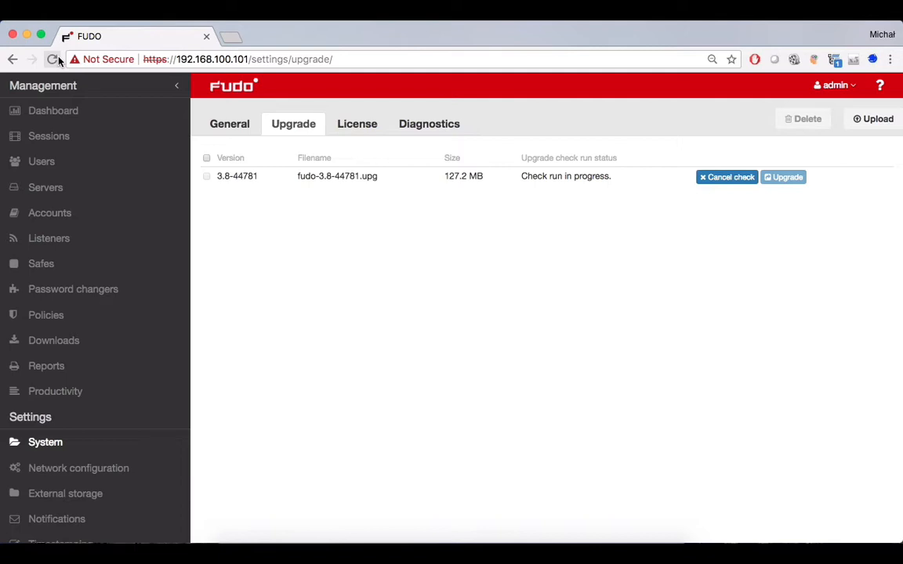
click(53, 58)
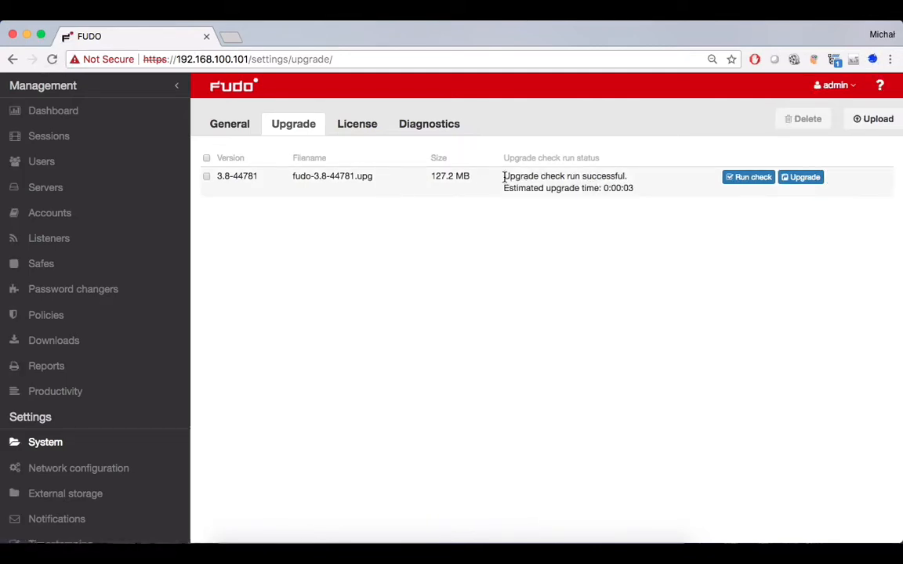
drag(504, 176, 600, 178)
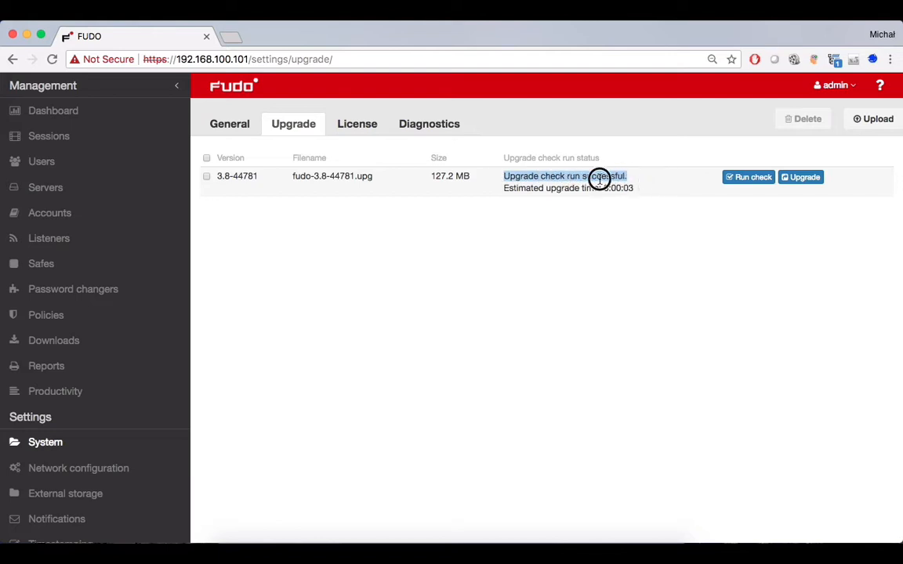
click(751, 312)
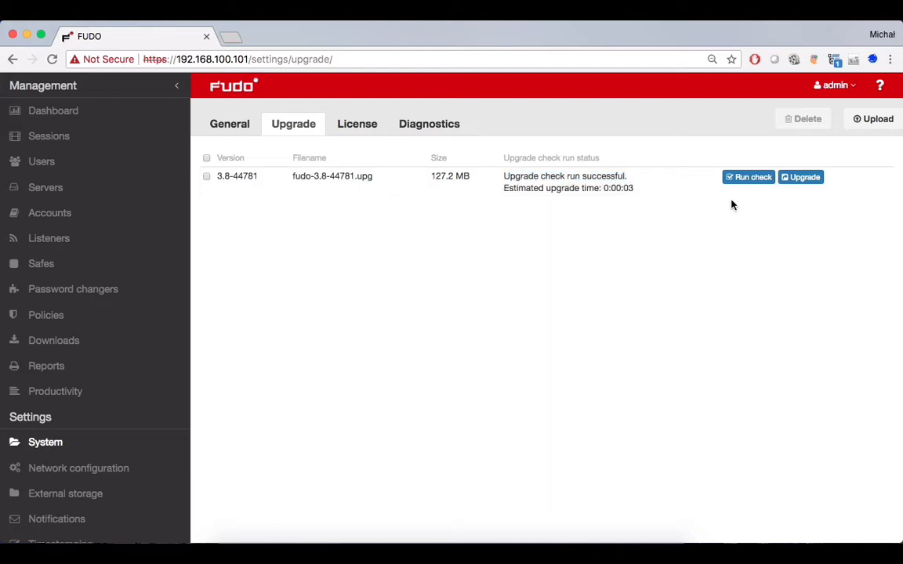
Step: Start the 3.8-44781 upgrade, confirm the automatic restart, and bring up the VM console
click(804, 178)
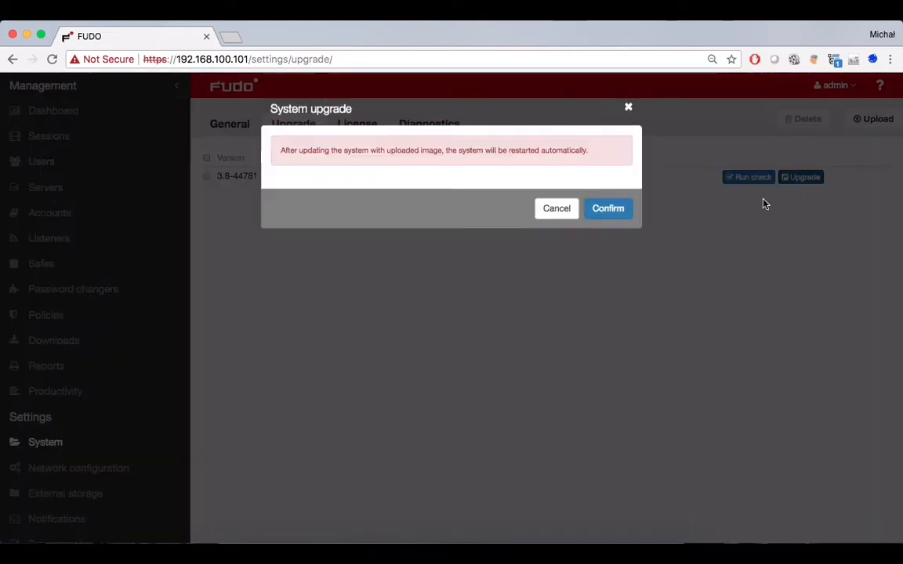
click(618, 211)
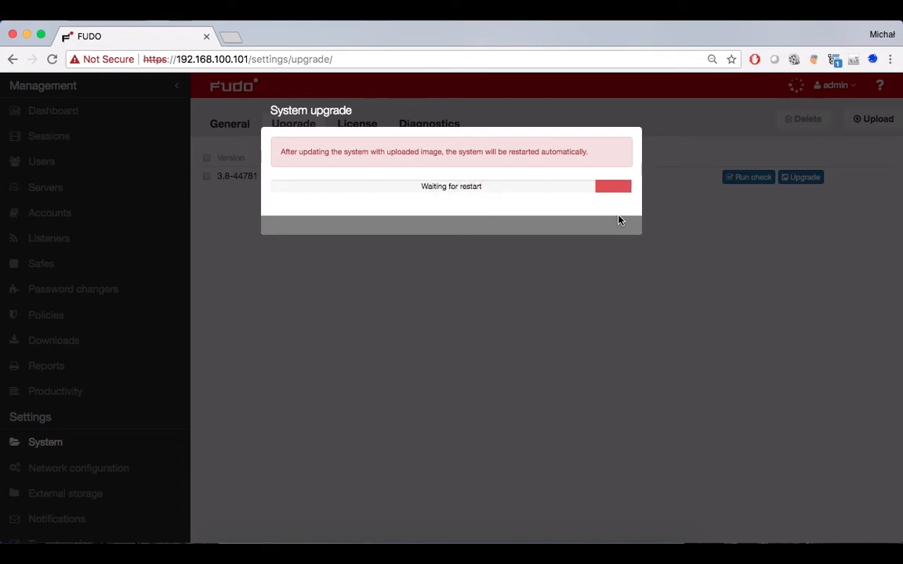
click(551, 552)
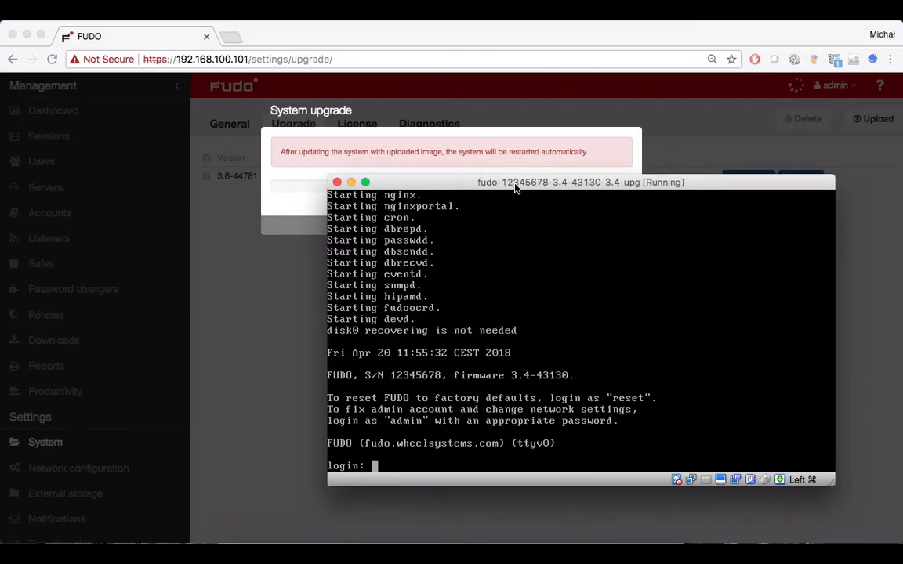
Step: Nudge the VM console window and let the appliance reboot to its login prompt
mouse_move(516, 181)
mouse_down()
mouse_move(514, 171)
mouse_move(513, 180)
mouse_up()
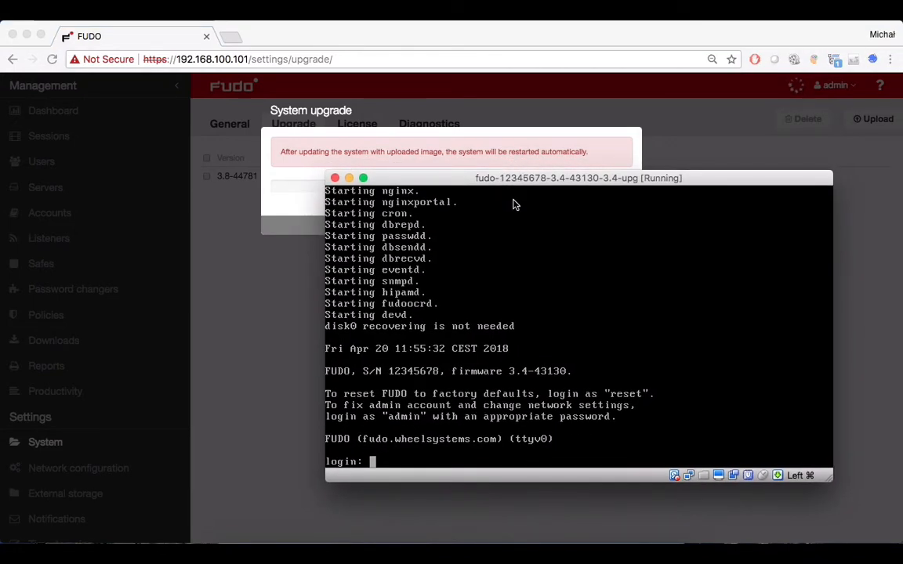